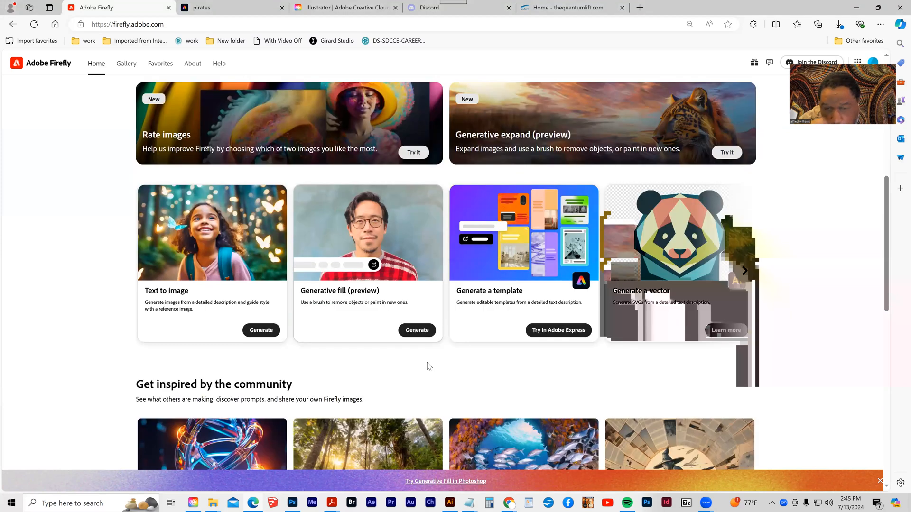
Open Generative fill and upload the woman JPG from the "remove person or back ground" folder.
click(420, 332)
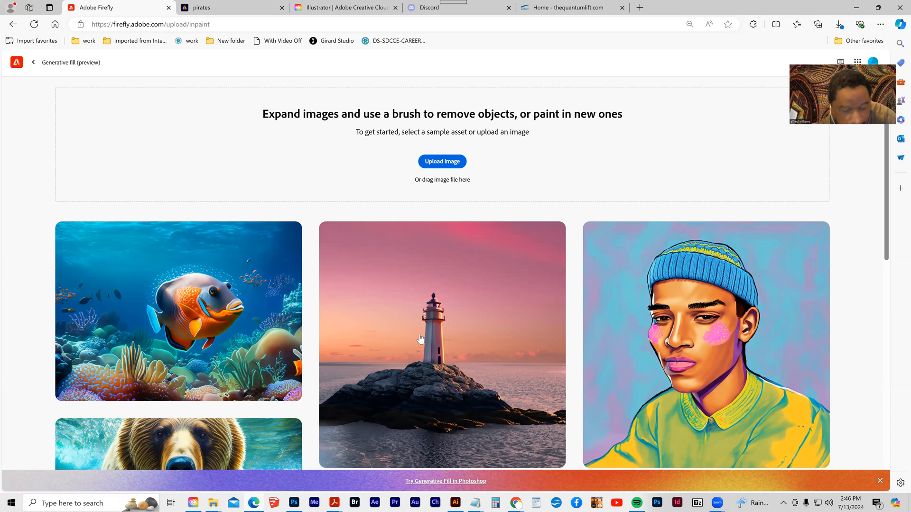
click(215, 501)
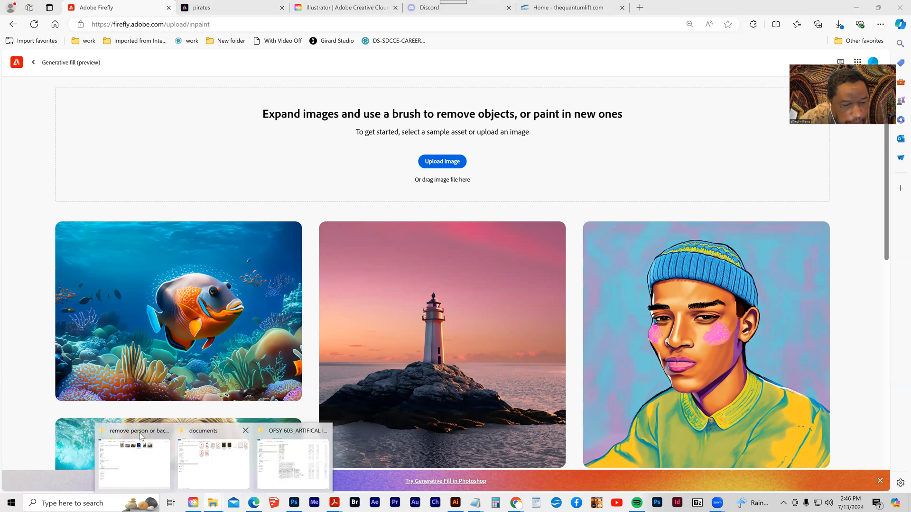
click(229, 433)
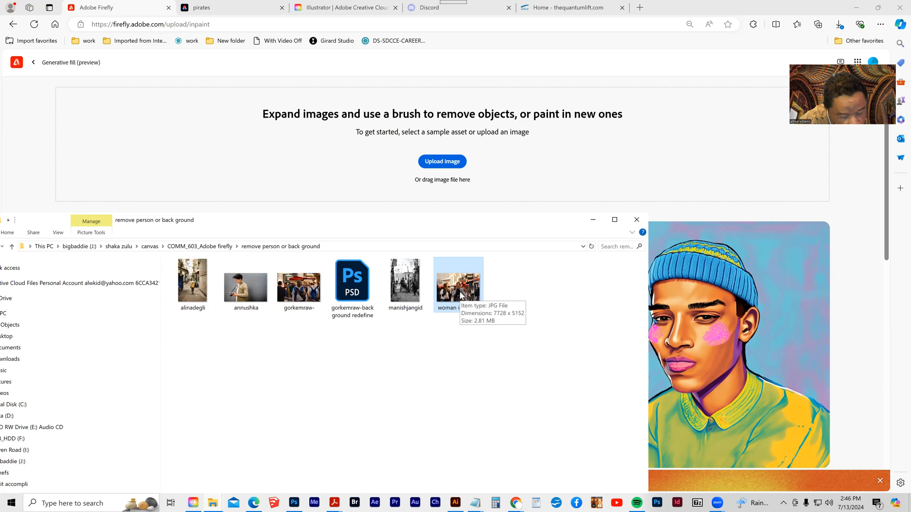
drag(461, 295, 437, 195)
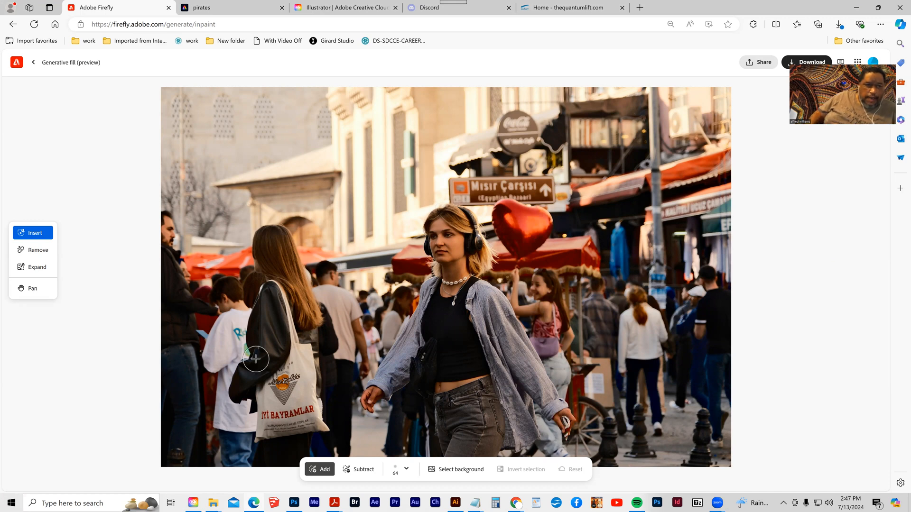
In Remove mode, mask the long-haired woman with the tote bag and the people beside her, and generate the removal.
click(38, 252)
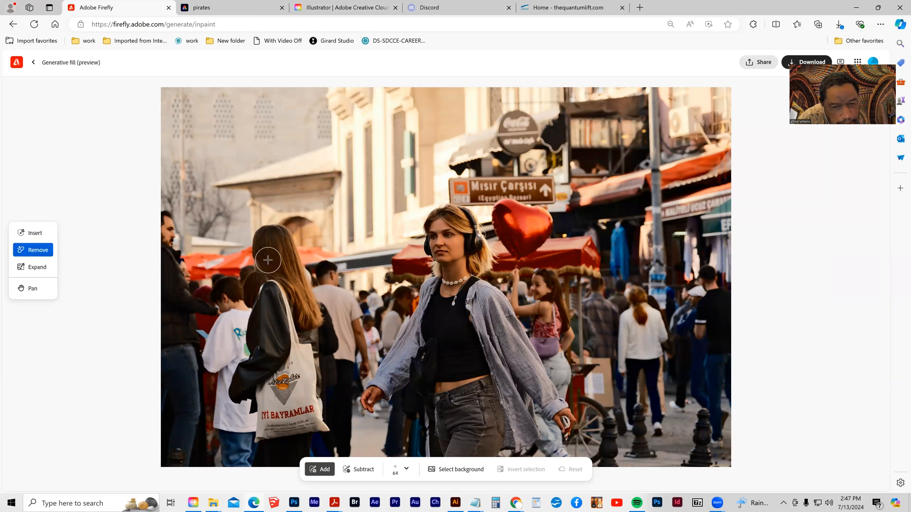
mouse_move(268, 260)
mouse_down()
mouse_move(268, 229)
mouse_move(285, 234)
mouse_move(303, 288)
mouse_move(272, 262)
mouse_move(280, 287)
mouse_move(308, 298)
mouse_move(320, 267)
mouse_move(329, 272)
mouse_move(335, 295)
mouse_move(348, 301)
mouse_move(362, 361)
mouse_move(343, 379)
mouse_move(337, 312)
mouse_move(330, 370)
mouse_move(311, 364)
mouse_move(300, 311)
mouse_move(281, 300)
mouse_move(250, 335)
mouse_move(223, 281)
mouse_move(227, 317)
mouse_move(215, 351)
mouse_move(260, 365)
mouse_move(255, 338)
mouse_move(229, 339)
mouse_move(223, 368)
mouse_move(329, 386)
mouse_move(236, 395)
mouse_move(221, 358)
mouse_move(231, 418)
mouse_move(212, 366)
mouse_move(220, 345)
mouse_move(232, 474)
mouse_move(236, 424)
mouse_move(249, 451)
mouse_move(231, 472)
mouse_move(252, 463)
mouse_move(254, 368)
mouse_move(239, 380)
mouse_move(252, 403)
mouse_move(269, 365)
mouse_move(350, 341)
mouse_move(339, 368)
mouse_move(262, 409)
mouse_move(344, 386)
mouse_move(340, 406)
mouse_move(350, 382)
mouse_move(334, 427)
mouse_move(340, 445)
mouse_move(341, 409)
mouse_move(310, 421)
mouse_move(296, 402)
mouse_move(270, 395)
mouse_move(265, 441)
mouse_move(286, 449)
mouse_move(319, 437)
mouse_move(295, 366)
mouse_move(277, 393)
mouse_up()
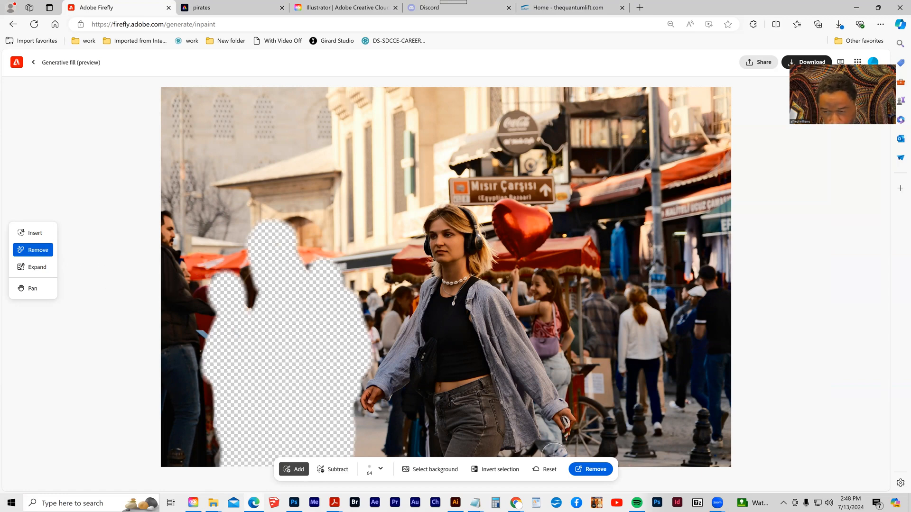
click(594, 471)
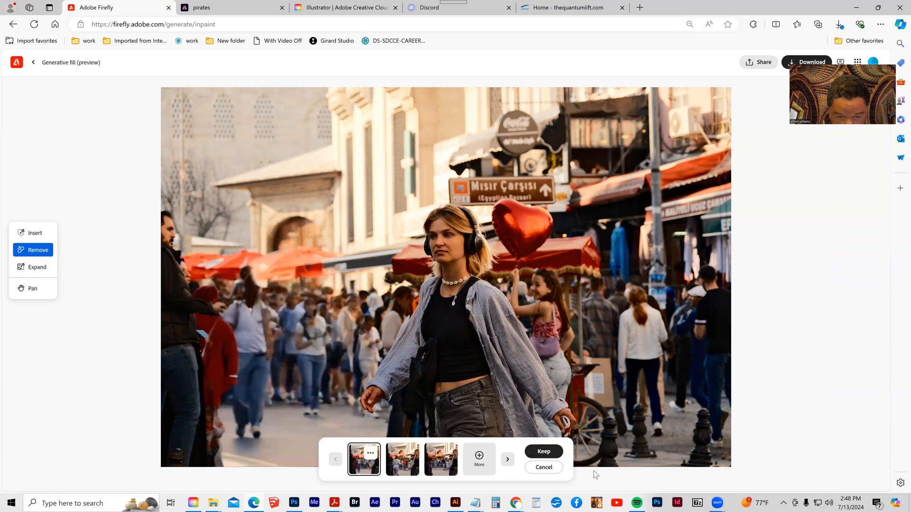
Compare the three generated removal variations and keep the third one.
click(403, 467)
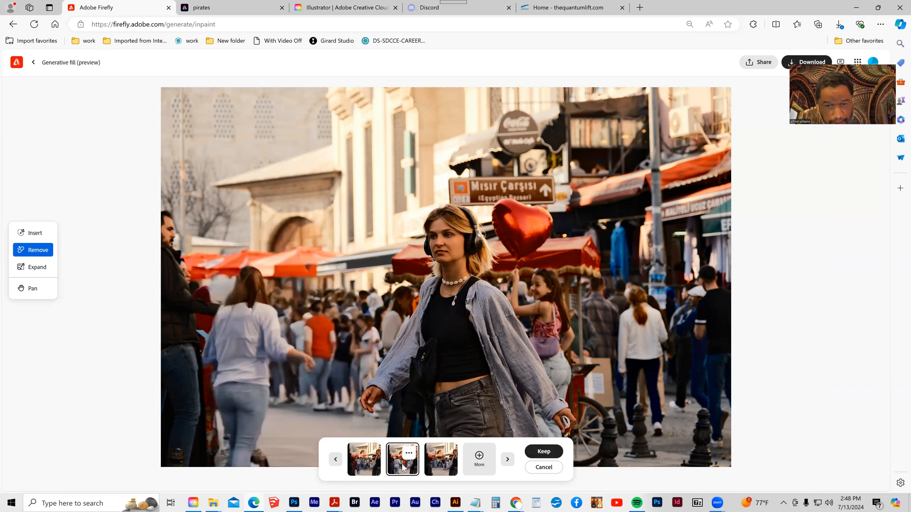
click(349, 469)
click(401, 471)
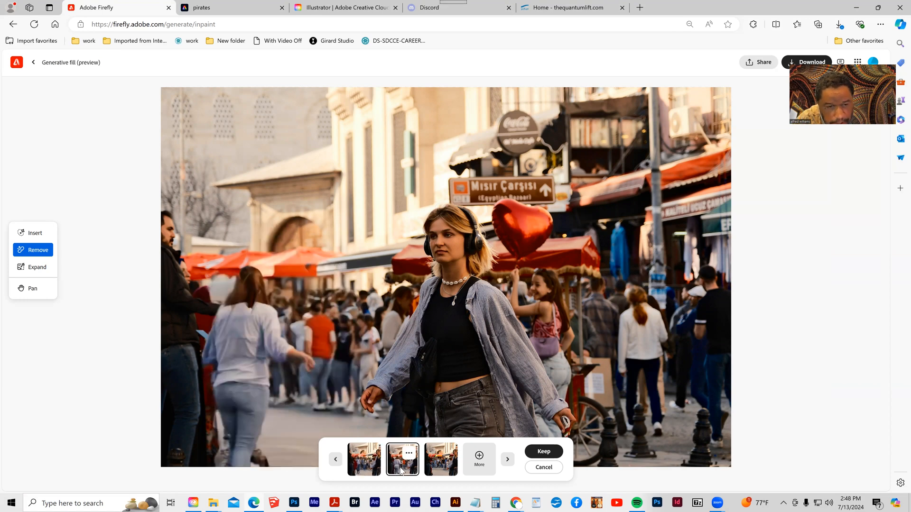
click(438, 473)
click(412, 472)
click(368, 472)
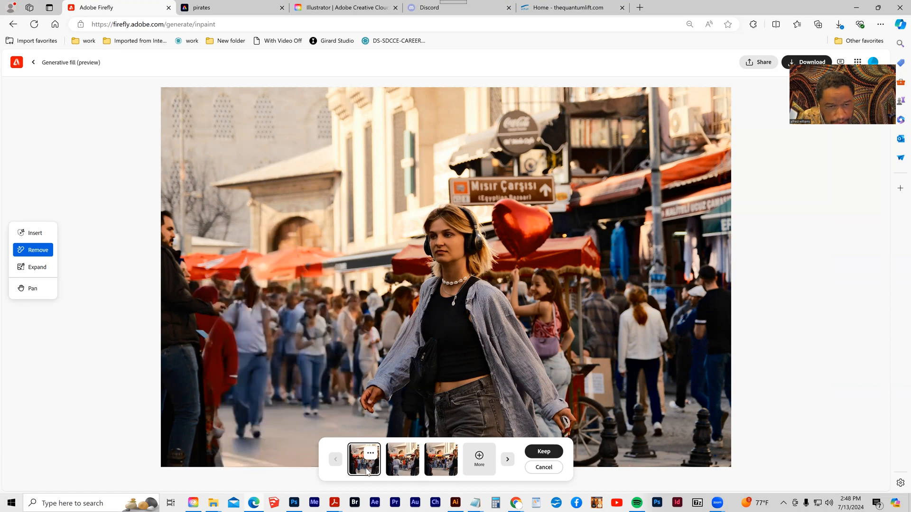
click(441, 469)
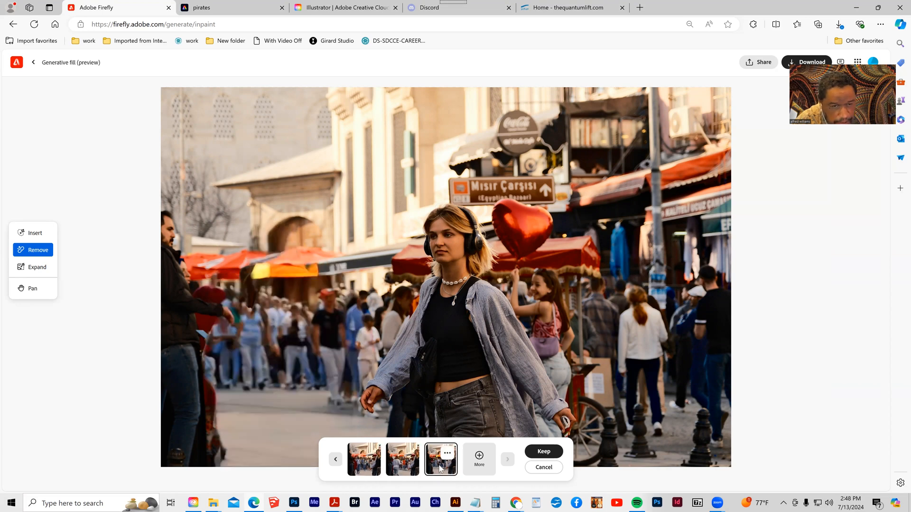
click(371, 469)
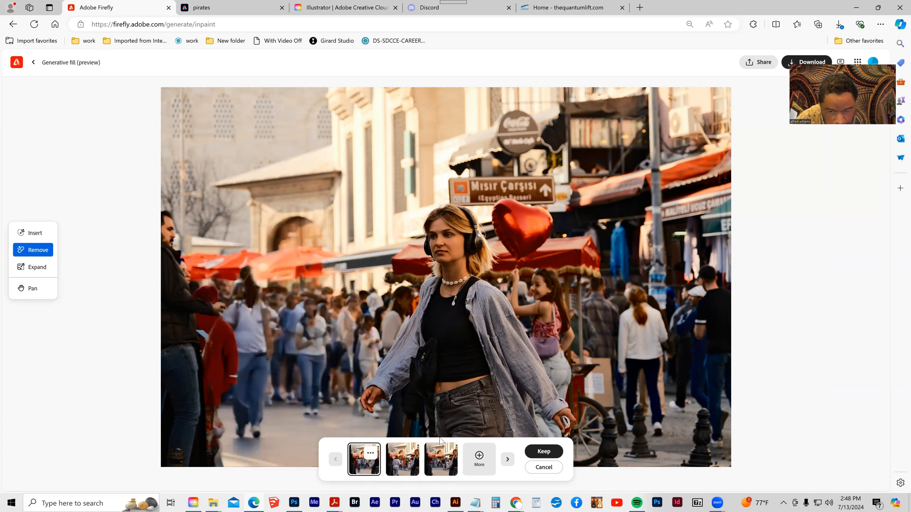
click(440, 461)
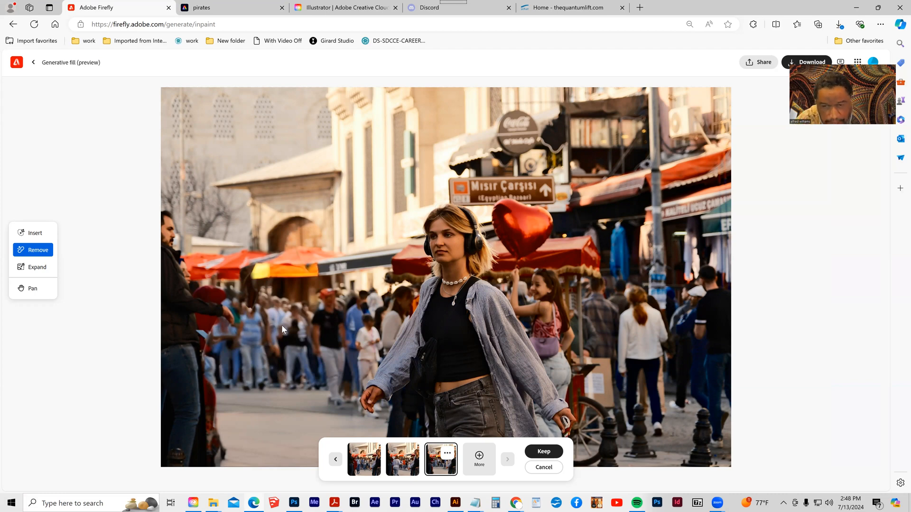
click(542, 452)
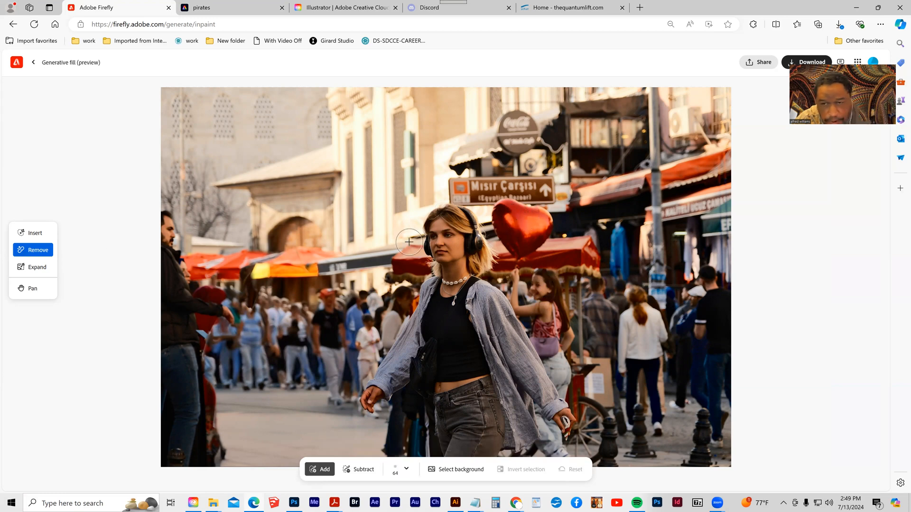
Mask the red heart balloon and the girl holding it, reducing the brush to 46 and subtracting the overspill from the walking woman's shirt.
mouse_move(522, 264)
mouse_down()
mouse_move(501, 207)
mouse_move(548, 217)
mouse_move(529, 251)
mouse_move(526, 227)
mouse_move(521, 256)
mouse_move(520, 279)
mouse_move(538, 298)
mouse_move(544, 288)
mouse_move(516, 224)
mouse_move(554, 317)
mouse_move(539, 269)
mouse_move(560, 299)
mouse_move(557, 323)
mouse_move(526, 300)
mouse_up()
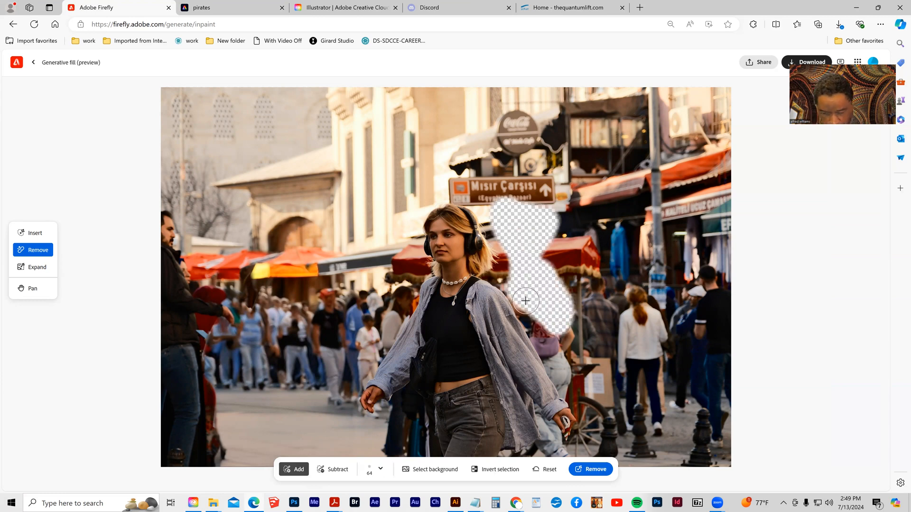
key([)
key([)
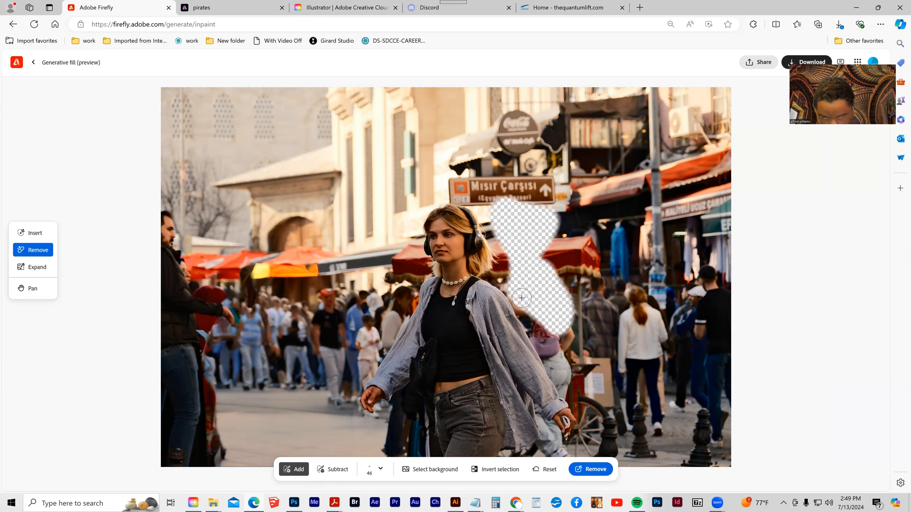
drag(525, 304, 508, 313)
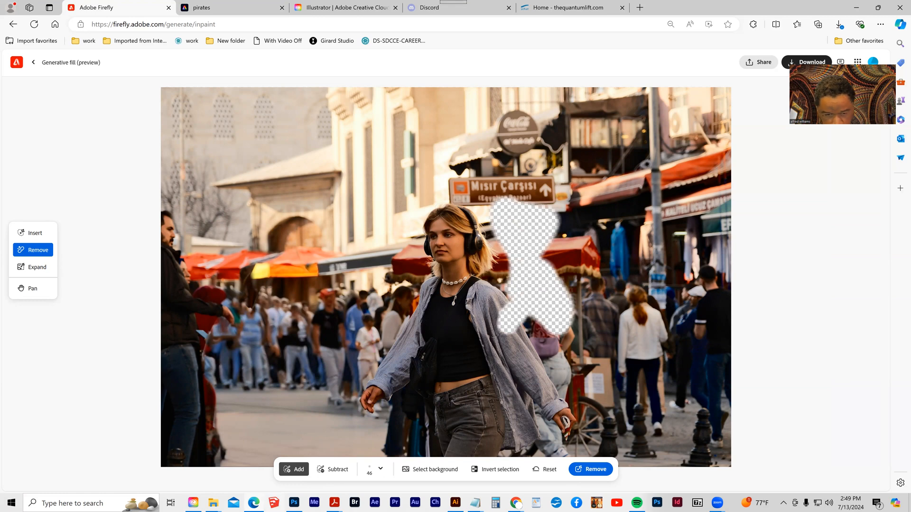
click(334, 470)
click(504, 325)
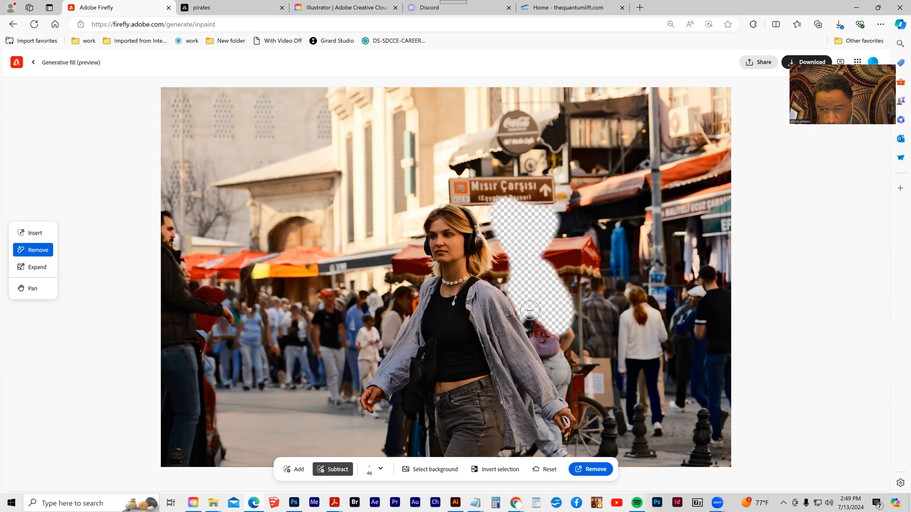
click(295, 470)
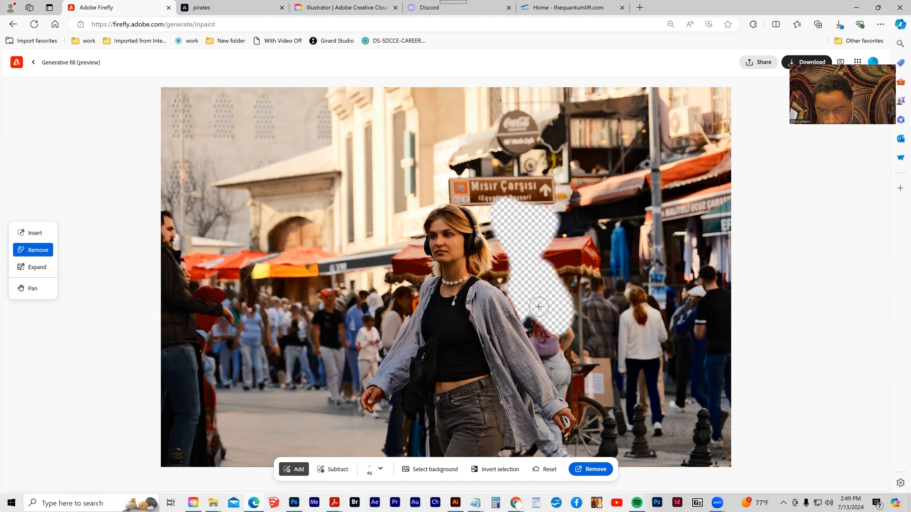
mouse_move(536, 302)
mouse_down()
mouse_move(547, 336)
mouse_move(528, 317)
mouse_move(547, 349)
mouse_move(547, 323)
mouse_move(560, 363)
mouse_move(559, 320)
mouse_move(567, 335)
mouse_move(562, 355)
mouse_move(545, 340)
mouse_move(566, 392)
mouse_move(565, 353)
mouse_up()
Reduce the brush to 22, mask the girl's remaining lower legs around the walking woman's hand, and generate the removal.
key(bracketleft)
key(bracketleft)
key(bracketleft)
key(bracketleft)
key(bracketleft)
key(bracketleft)
key(bracketleft)
key(bracketleft)
key(bracketleft)
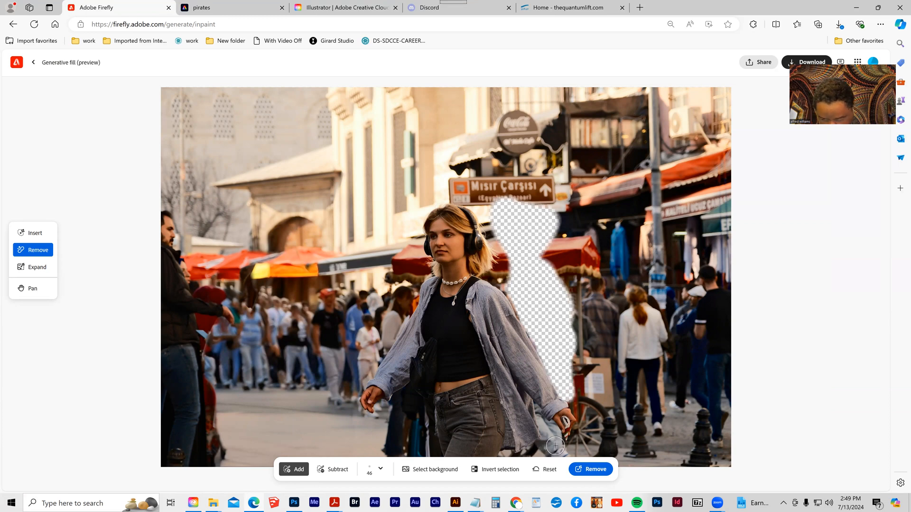
key(bracketleft)
key(bracketleft)
key(bracketleft)
key(bracketleft)
key(bracketleft)
key(bracketleft)
key(bracketleft)
key(bracketleft)
key(bracketleft)
key(bracketleft)
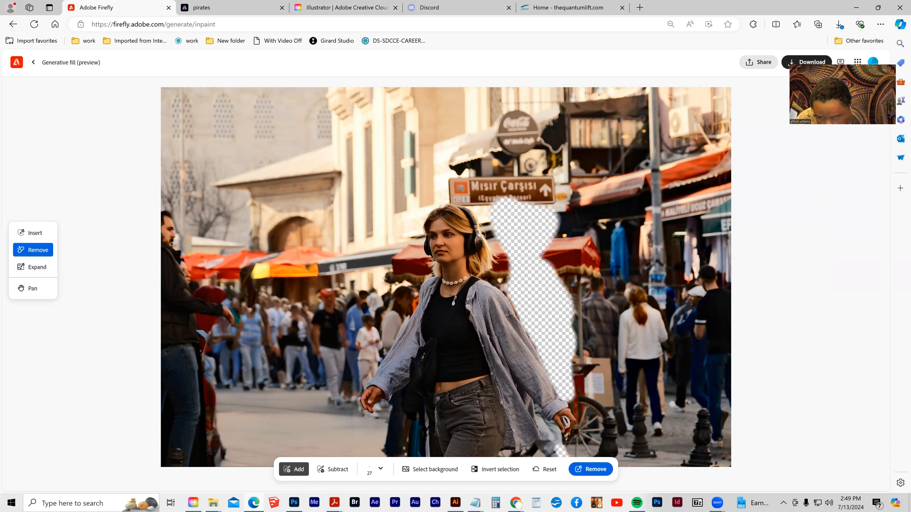
mouse_move(559, 454)
mouse_down()
mouse_move(559, 442)
mouse_move(567, 455)
mouse_move(592, 457)
mouse_move(549, 446)
mouse_move(536, 410)
mouse_move(552, 431)
mouse_up()
key([)
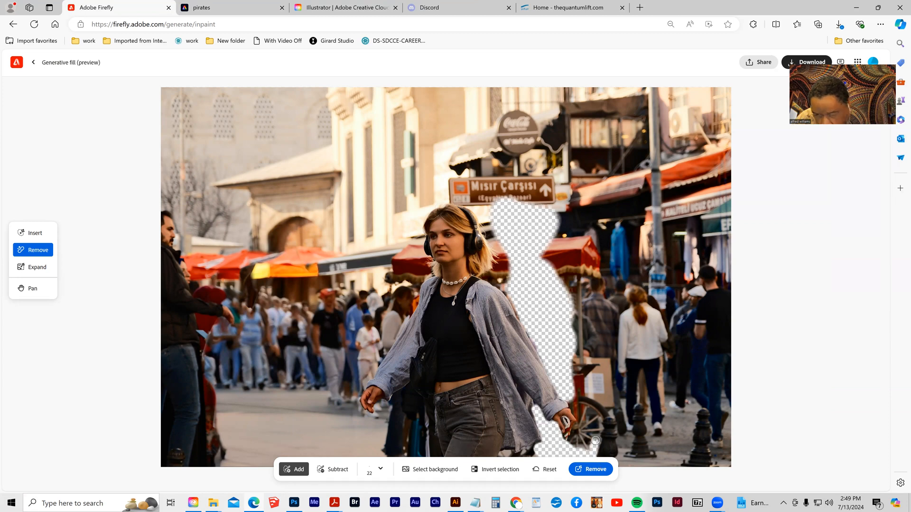
mouse_move(597, 427)
mouse_down()
mouse_move(599, 409)
mouse_move(579, 400)
mouse_move(574, 447)
mouse_move(588, 445)
mouse_move(593, 417)
mouse_move(575, 396)
mouse_move(591, 404)
mouse_move(589, 431)
mouse_up()
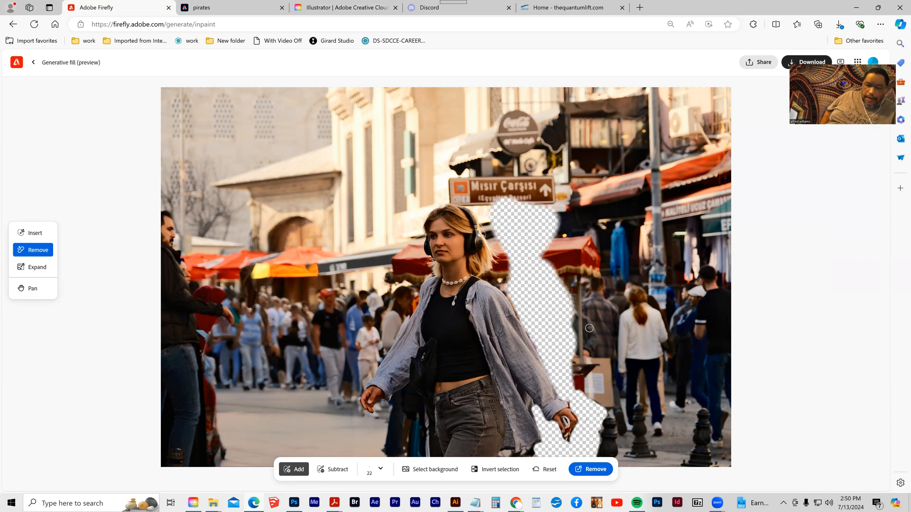
click(590, 469)
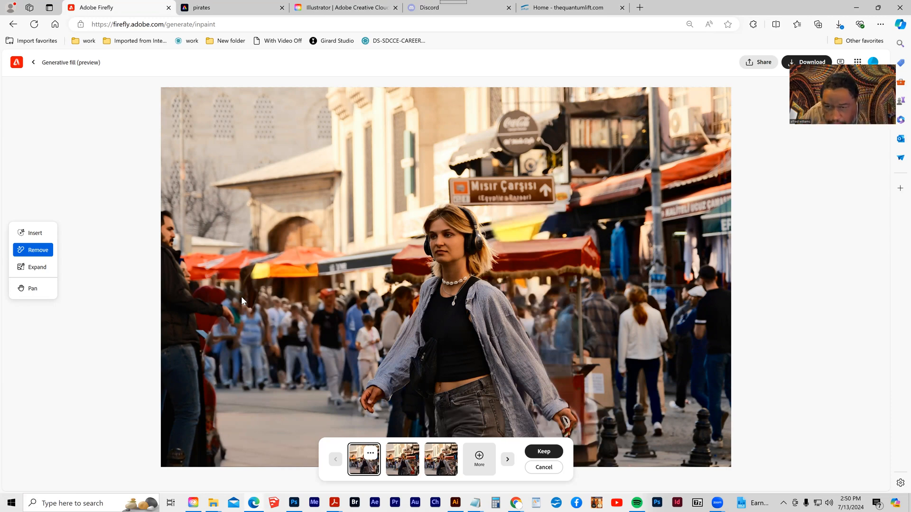
Compare the variations of the balloon and girl removal and select the second one.
click(404, 469)
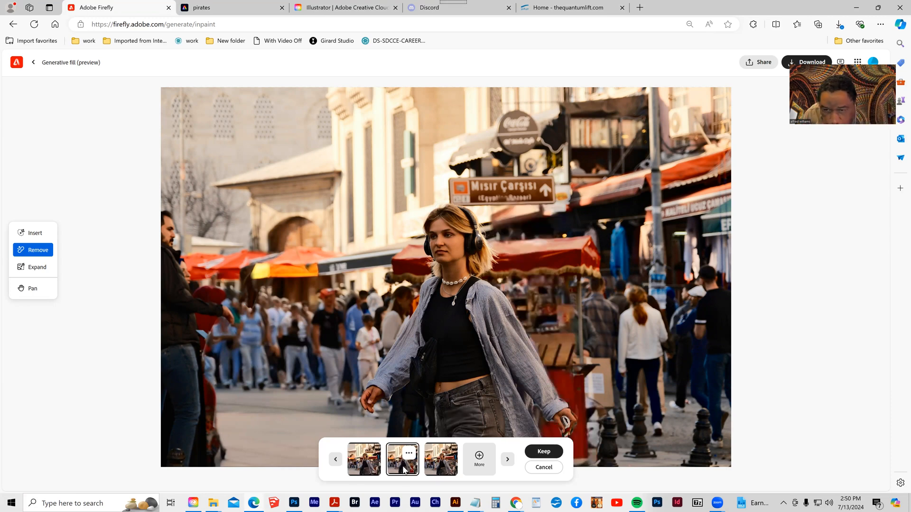
click(435, 469)
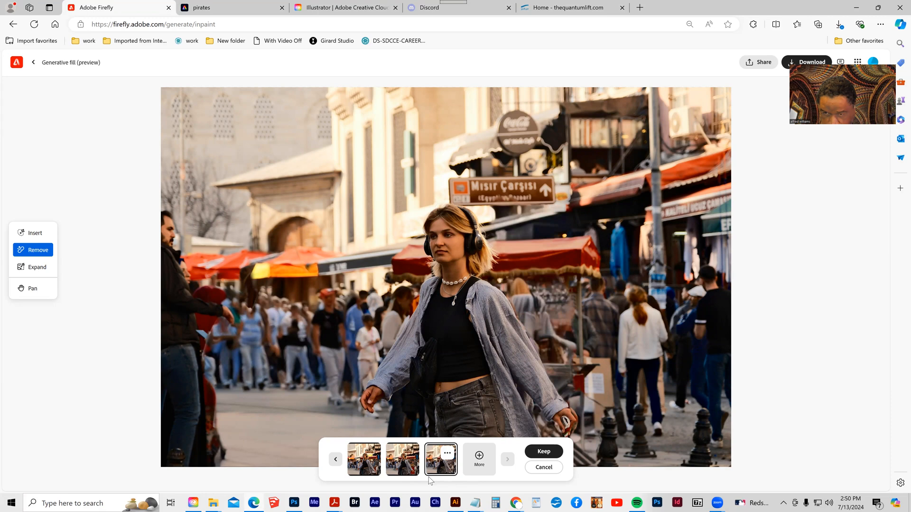
click(406, 470)
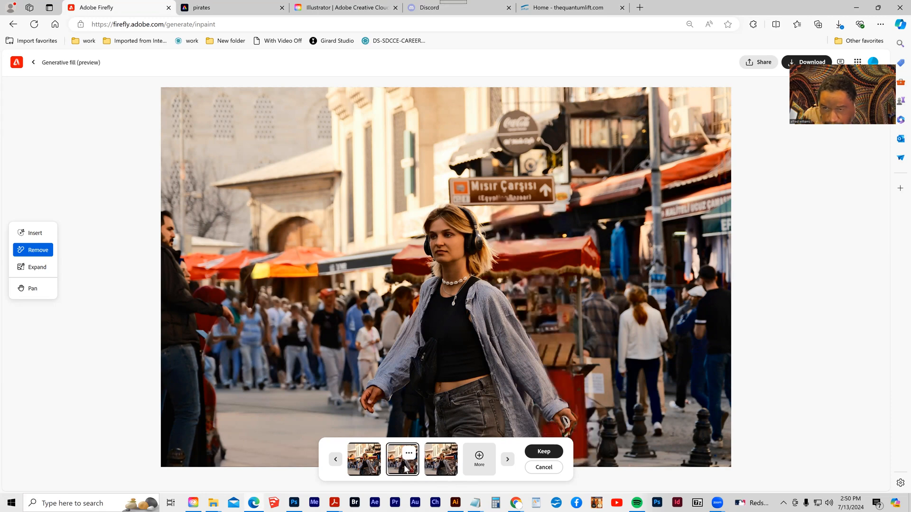
click(369, 469)
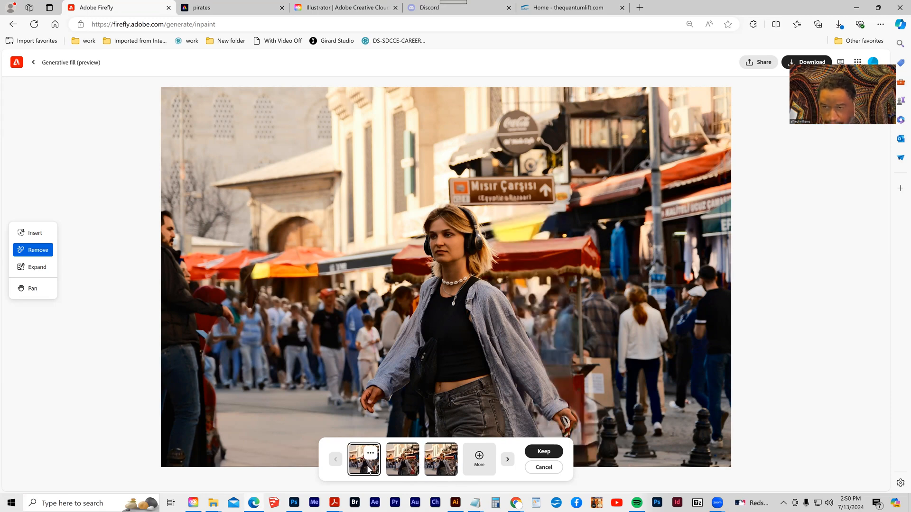
click(395, 469)
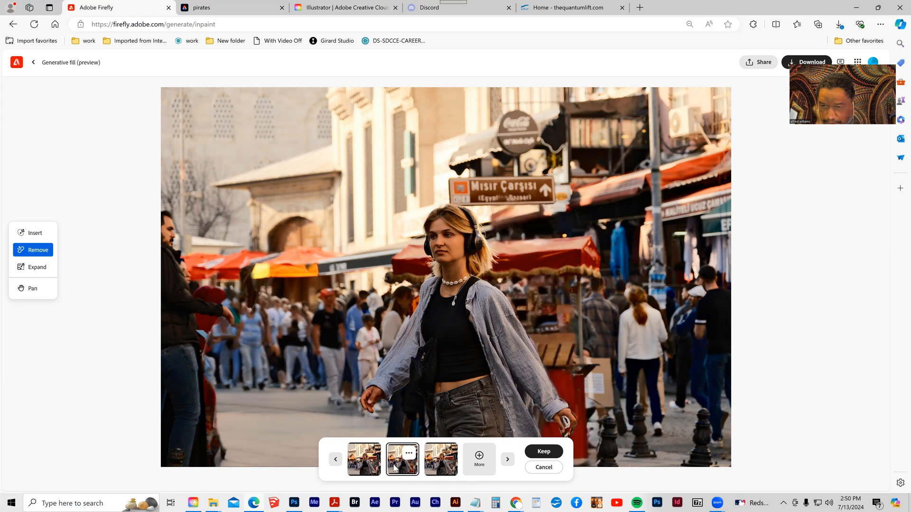
click(364, 469)
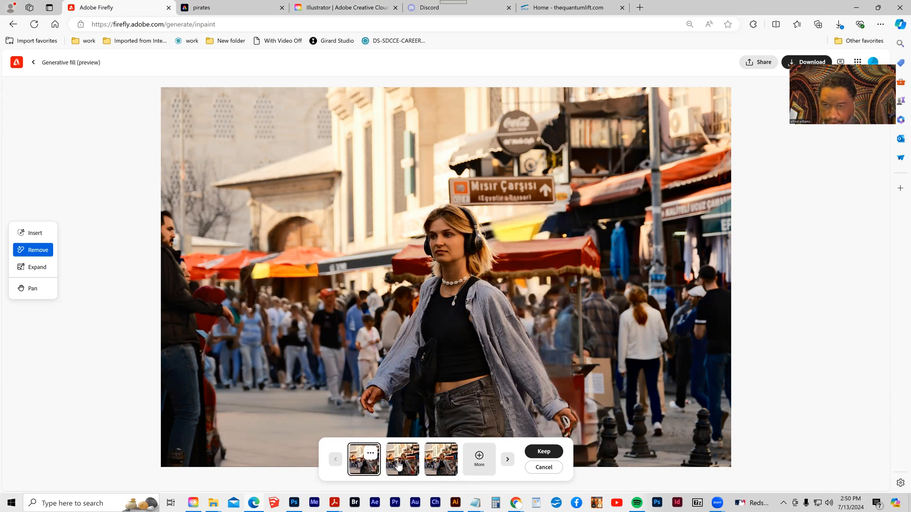
click(399, 468)
click(369, 470)
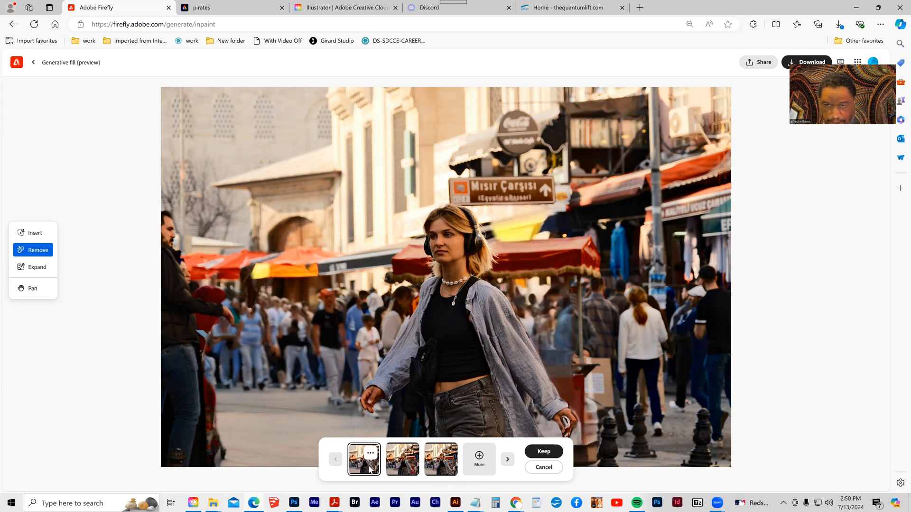
click(389, 467)
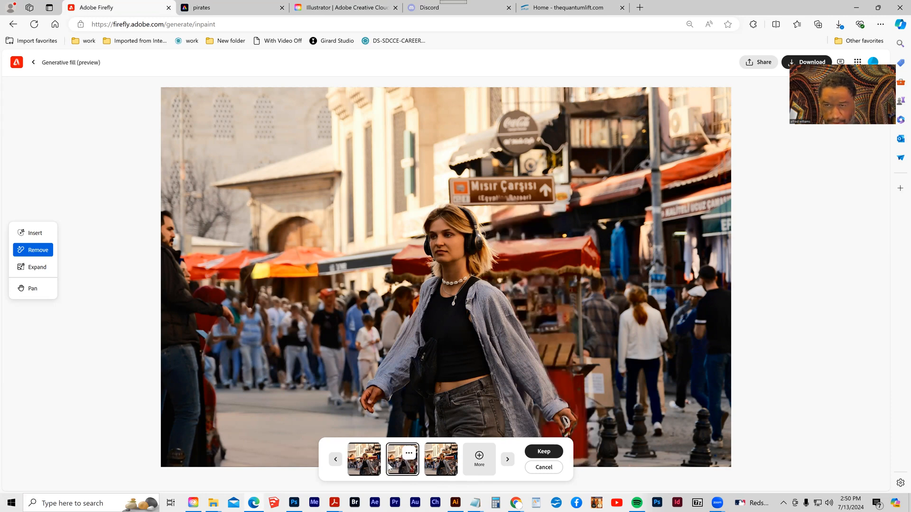